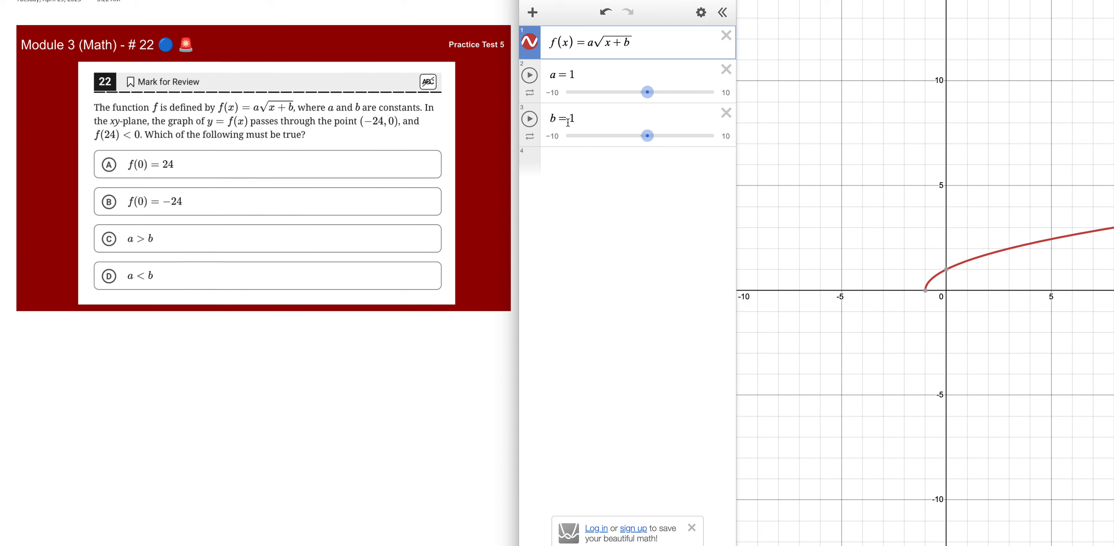
Step: Plot the point (−24, 0) as a new expression below the two sliders
{"action": "left_click", "coordinate": [571, 163]}
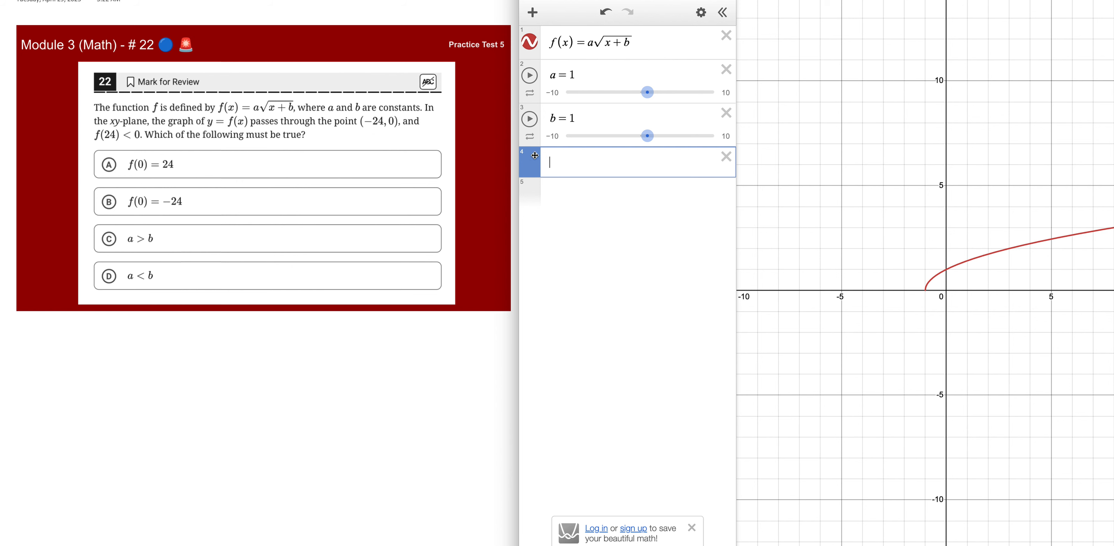
{"action": "type", "text": "(-24"}
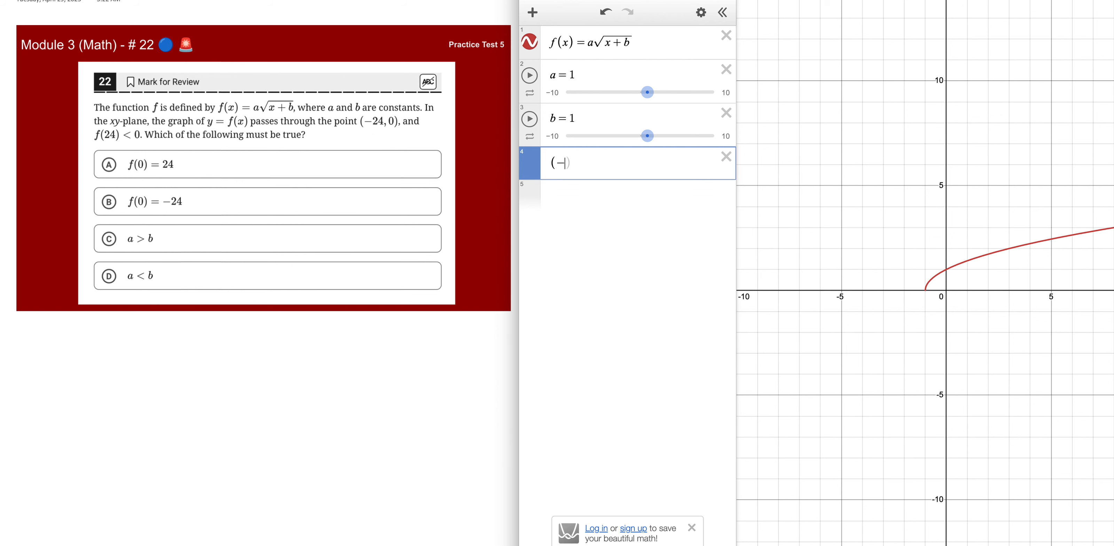
{"action": "type", "text": ",0)"}
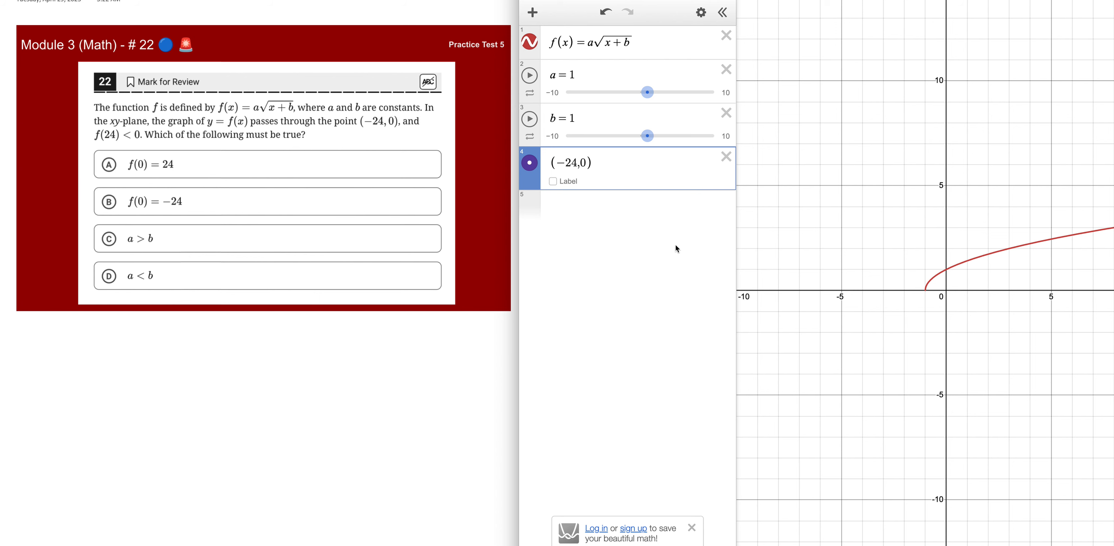
{"action": "key", "text": "ctrl+minus"}
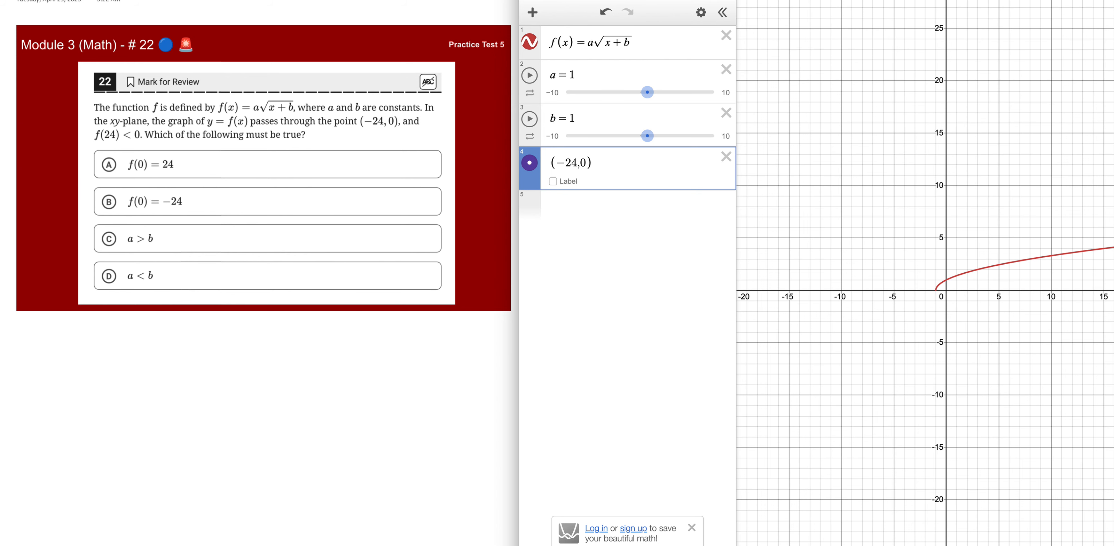
{"action": "key", "text": "ctrl+minus"}
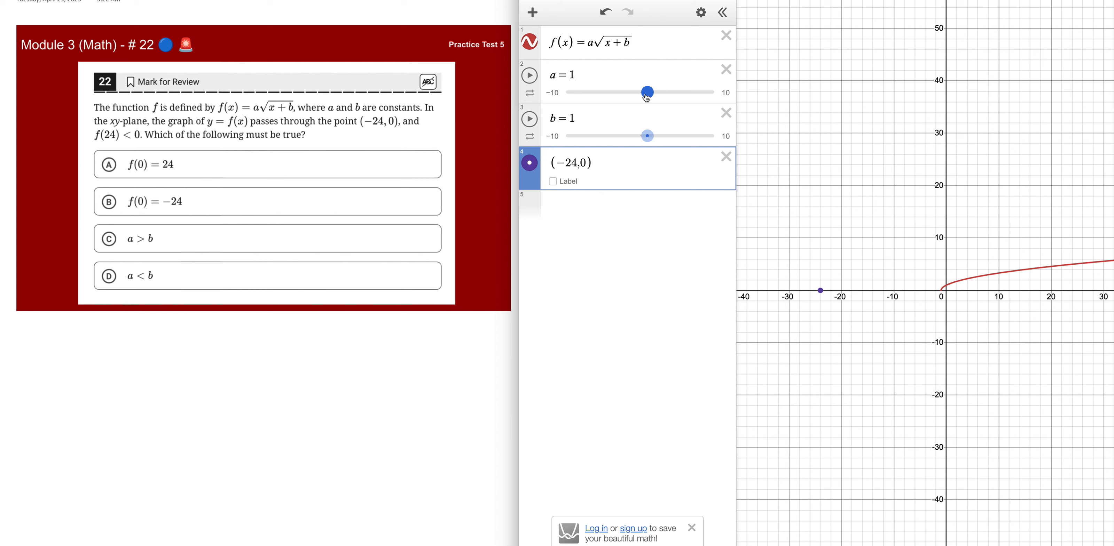
Step: Try moving the curve toward the plotted point by changing a to 1.6 and b to 6.2
{"action": "mouse_move", "coordinate": [647, 93]}
{"action": "left_mouse_down"}
{"action": "mouse_move", "coordinate": [624, 95]}
{"action": "mouse_move", "coordinate": [651, 93]}
{"action": "left_mouse_up"}
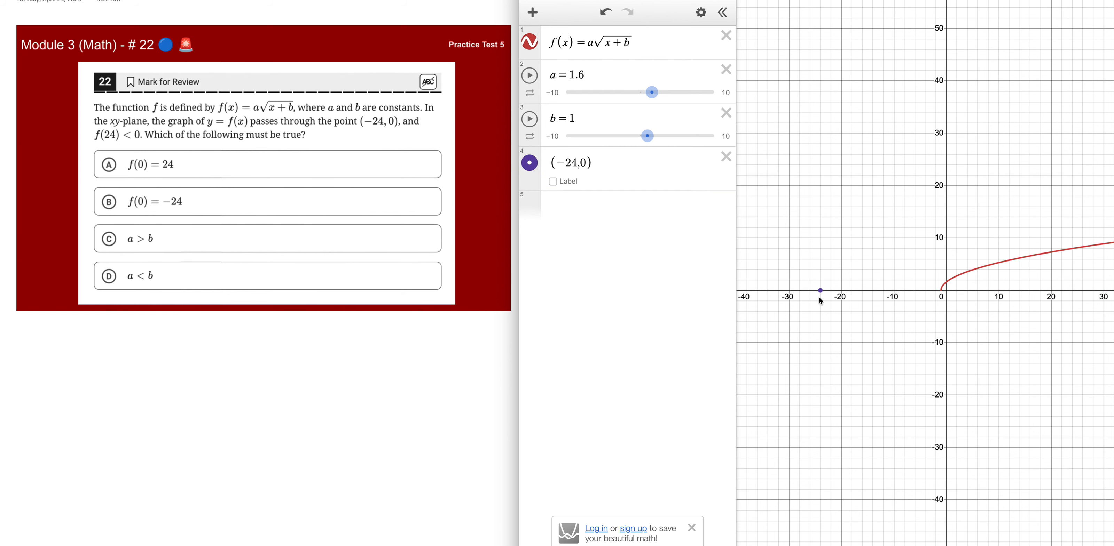
{"action": "left_click_drag", "start_coordinate": [647, 136], "coordinate": [686, 136]}
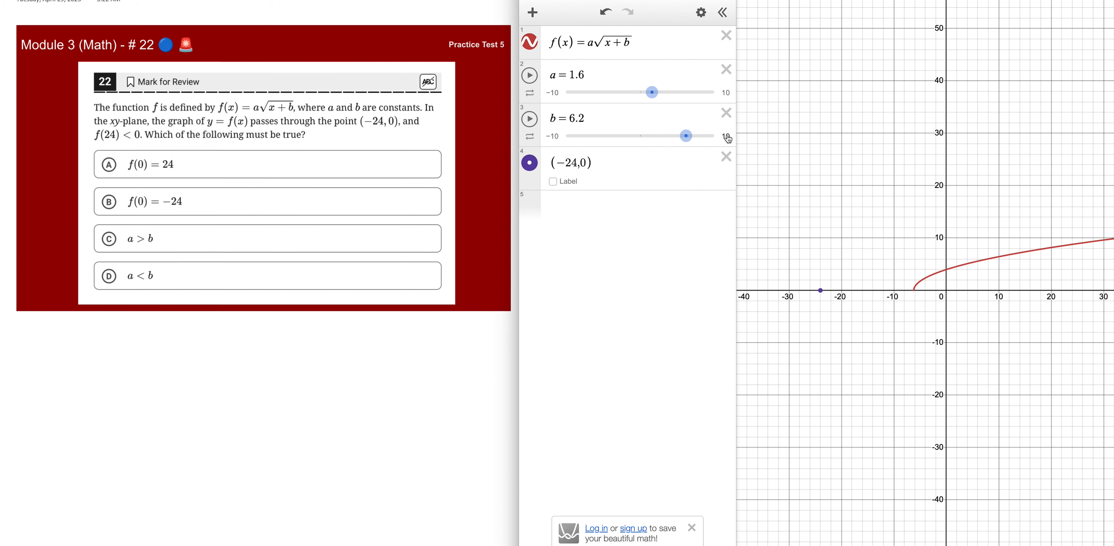
Step: Widen the slider range of b to −50 through 50 and set b to 24
{"action": "left_click", "coordinate": [727, 138]}
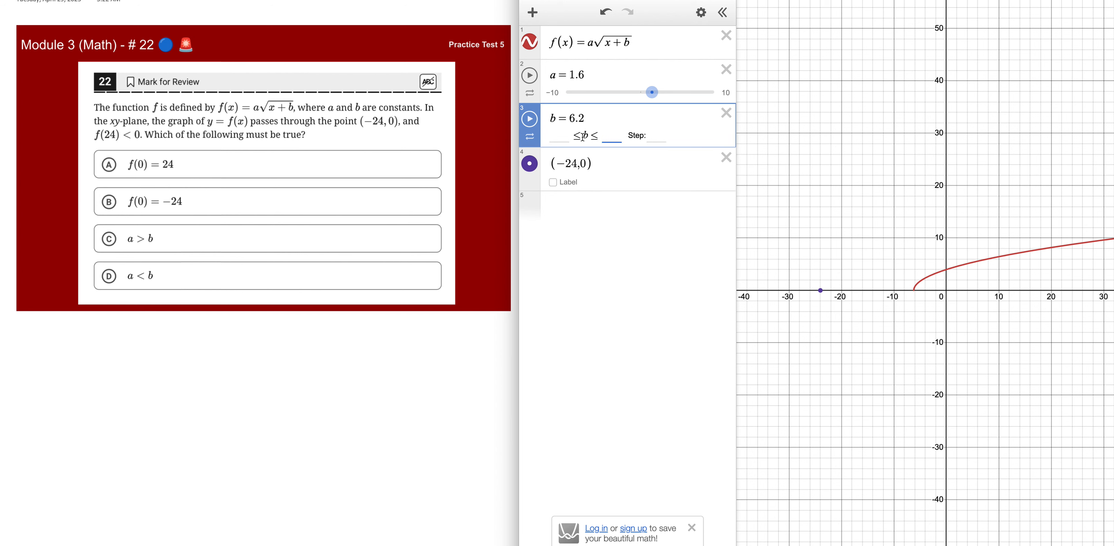
{"action": "left_click", "coordinate": [566, 134]}
{"action": "type", "text": "-50"}
{"action": "left_click", "coordinate": [613, 135]}
{"action": "type", "text": "50"}
{"action": "key", "text": "Return"}
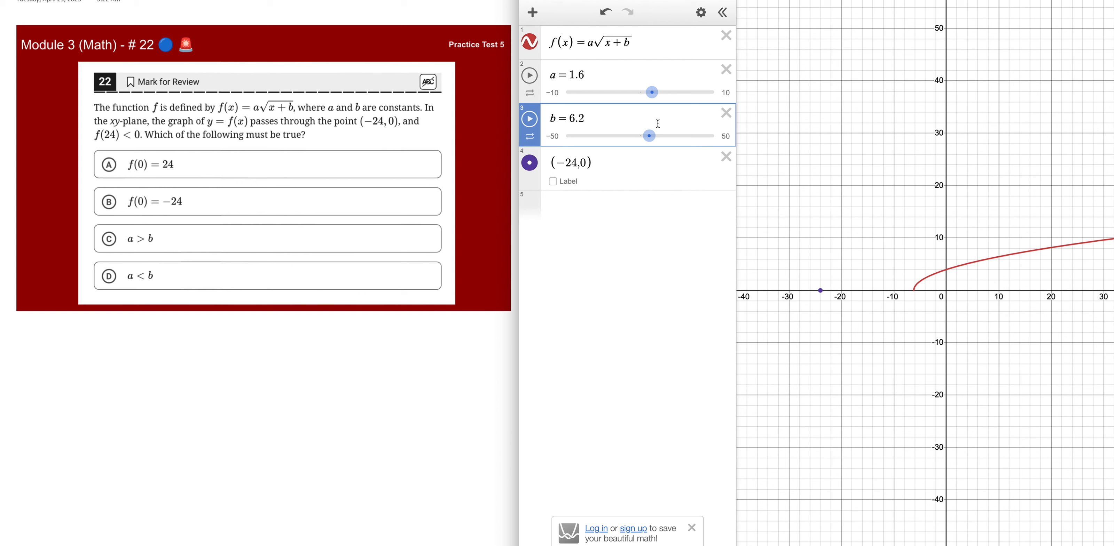
{"action": "left_click_drag", "start_coordinate": [649, 136], "coordinate": [677, 138]}
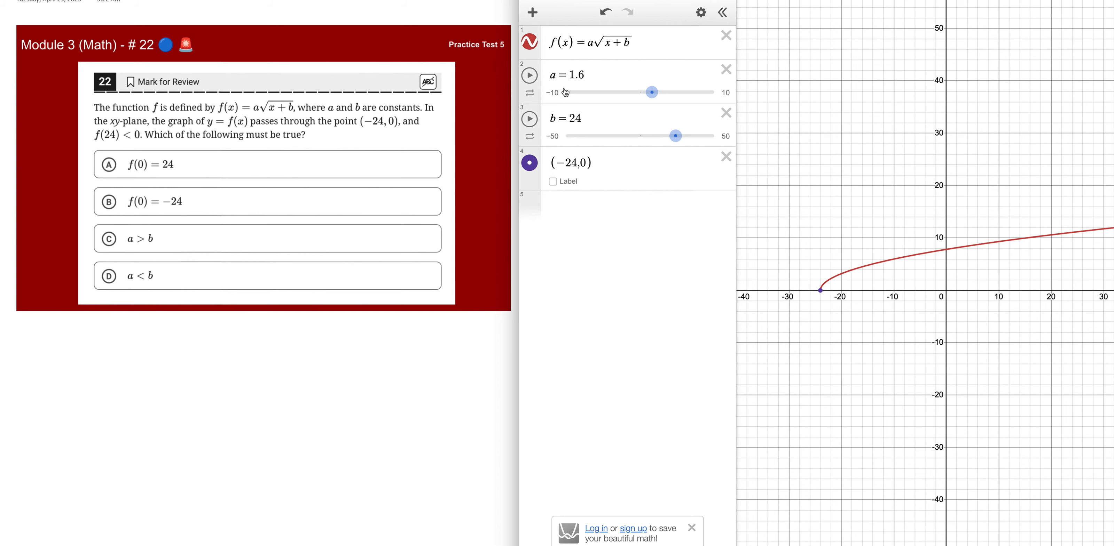
Step: Evaluate f(24) in a new expression below the plotted point
{"action": "left_click", "coordinate": [589, 207]}
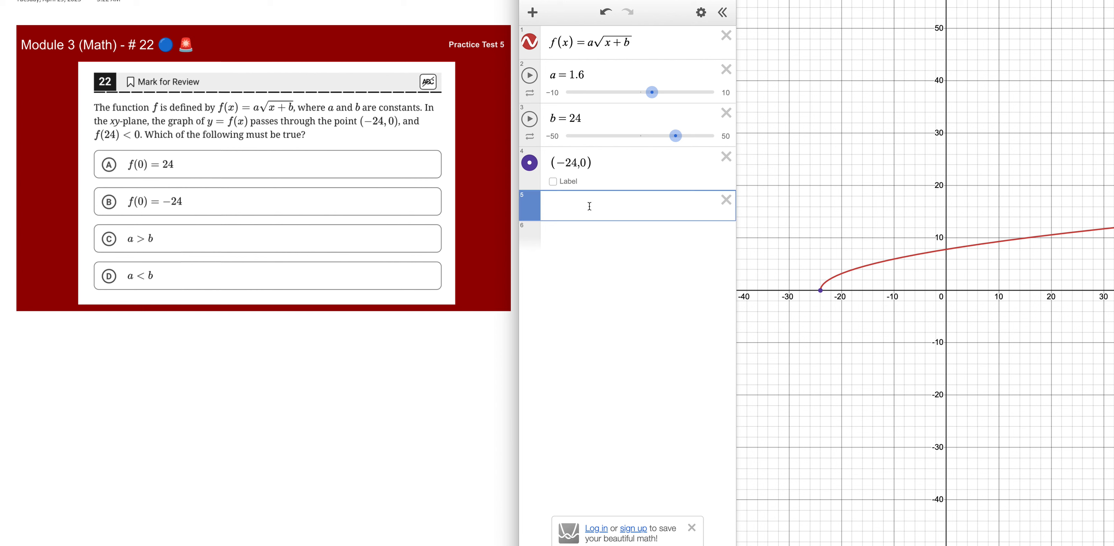
{"action": "type", "text": "f(2"}
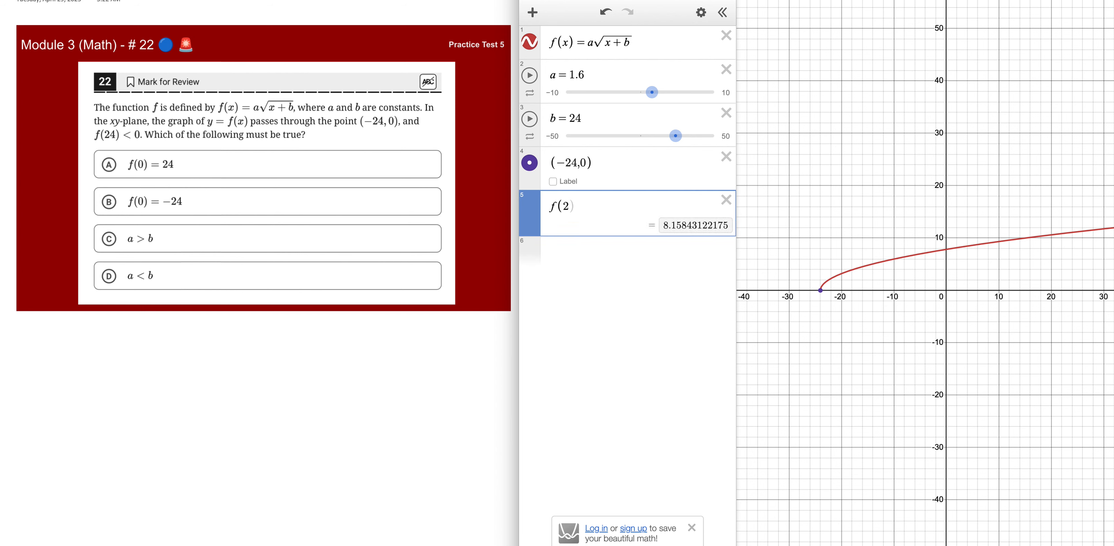
{"action": "type", "text": "4)"}
Step: Change the slider value of a to −1.2 and show the coordinates of the curve's starting point
{"action": "mouse_move", "coordinate": [655, 94]}
{"action": "left_mouse_down"}
{"action": "mouse_move", "coordinate": [668, 98]}
{"action": "mouse_move", "coordinate": [639, 99]}
{"action": "left_mouse_up"}
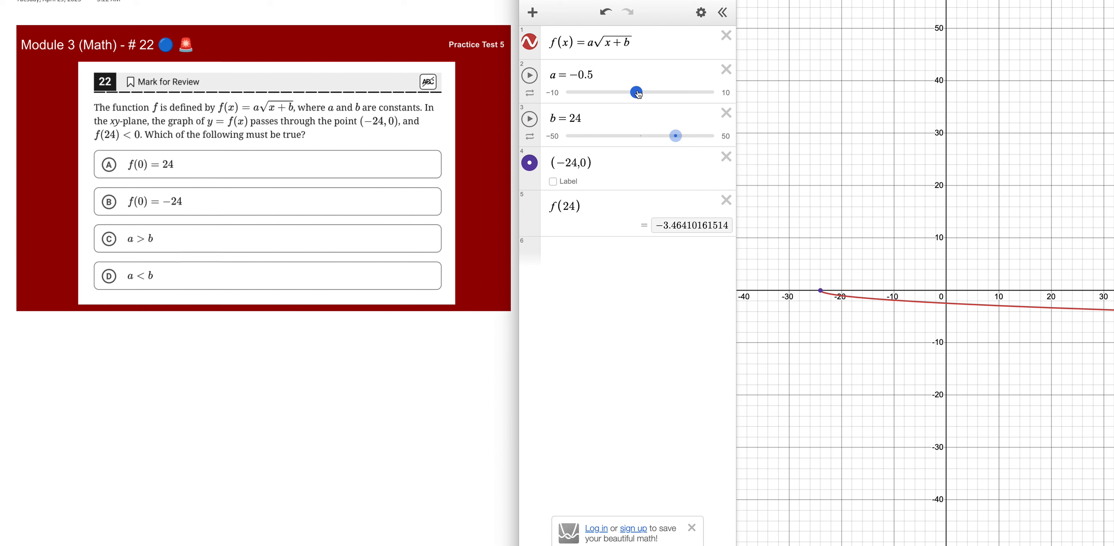
{"action": "left_click_drag", "start_coordinate": [636, 93], "coordinate": [632, 93]}
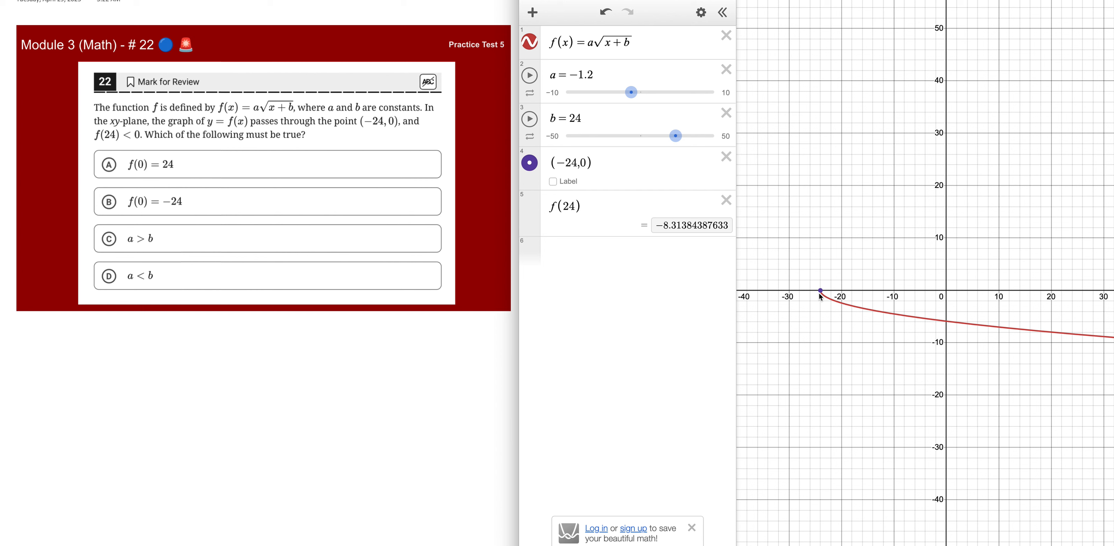
{"action": "mouse_move", "coordinate": [821, 294]}
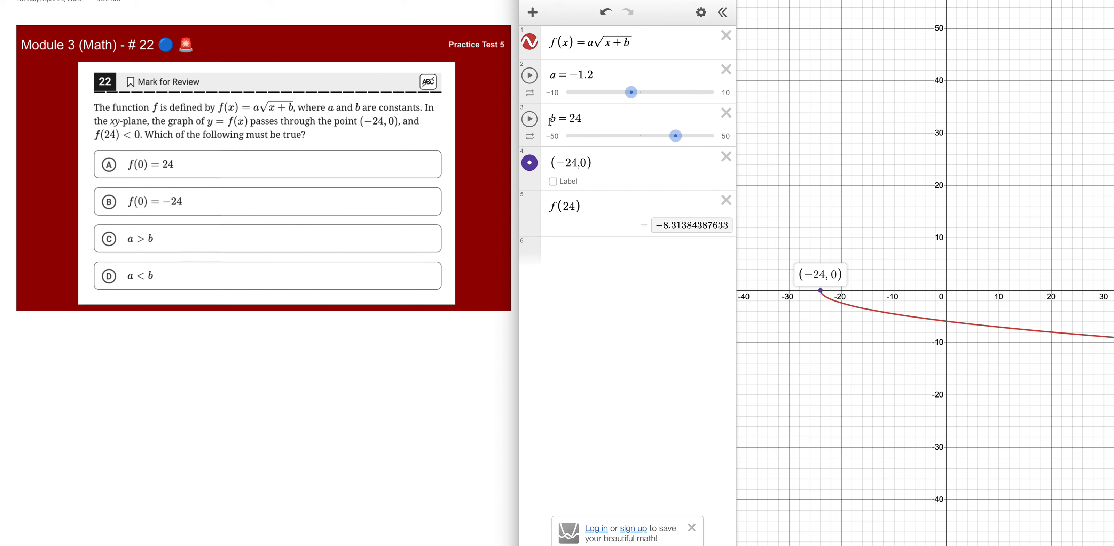
Step: Resize the notes window and shift the graphing calculator so the question and the expressions sit side by side
{"action": "left_click", "coordinate": [239, 369]}
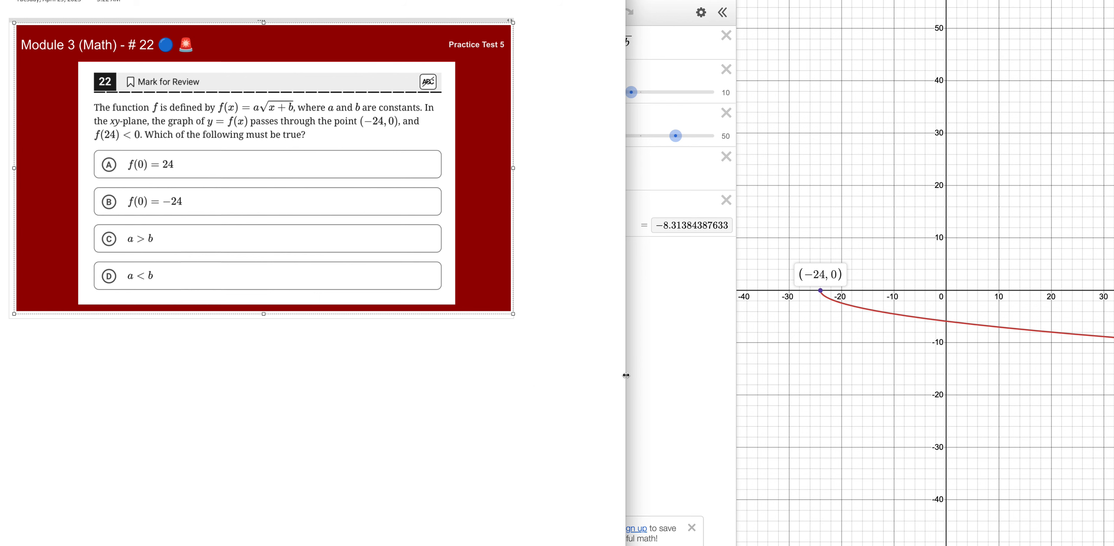
{"action": "left_click_drag", "start_coordinate": [626, 376], "coordinate": [549, 363]}
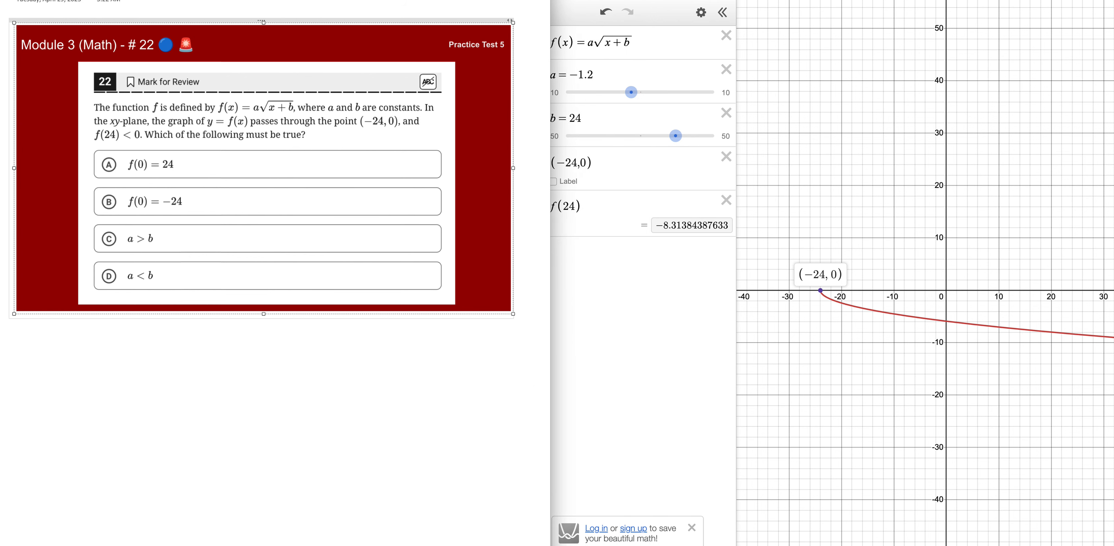
{"action": "left_click_drag", "start_coordinate": [691, 1], "coordinate": [710, 2]}
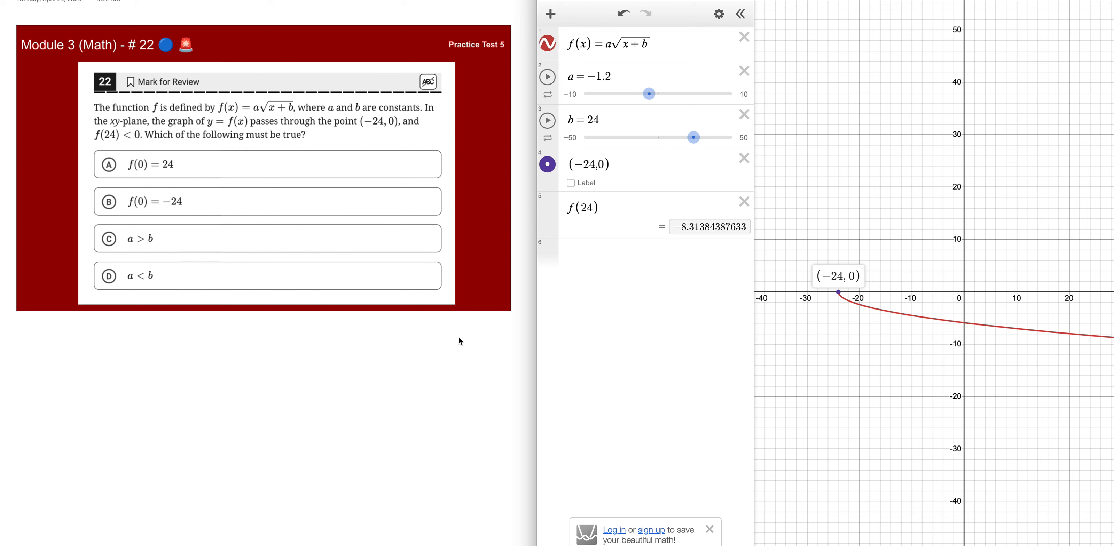
Step: Switch to the notes and circle answer choice D, a < b, in red ink
{"action": "left_click", "coordinate": [408, 359]}
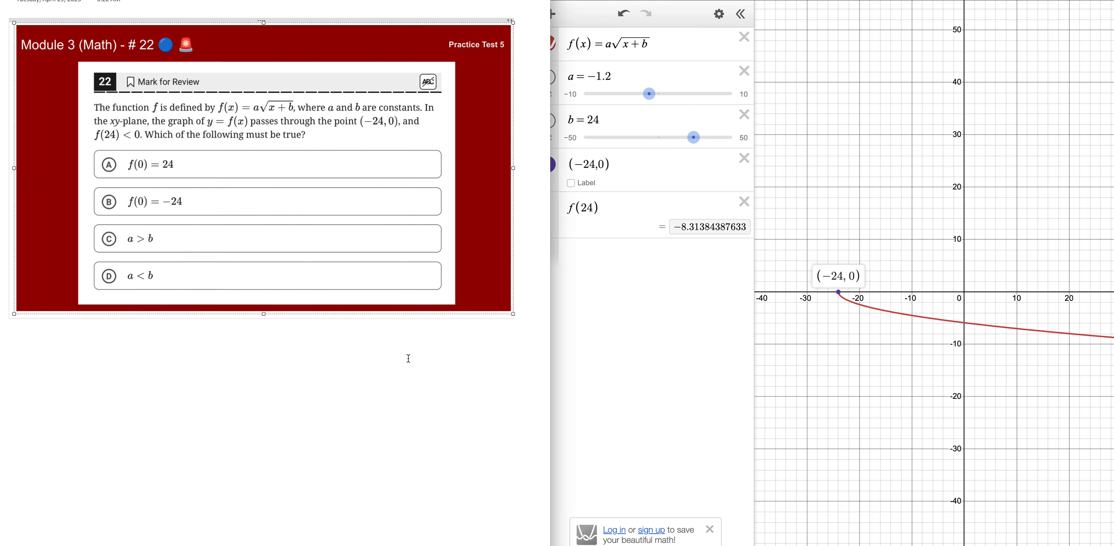
{"action": "left_click", "coordinate": [220, 0]}
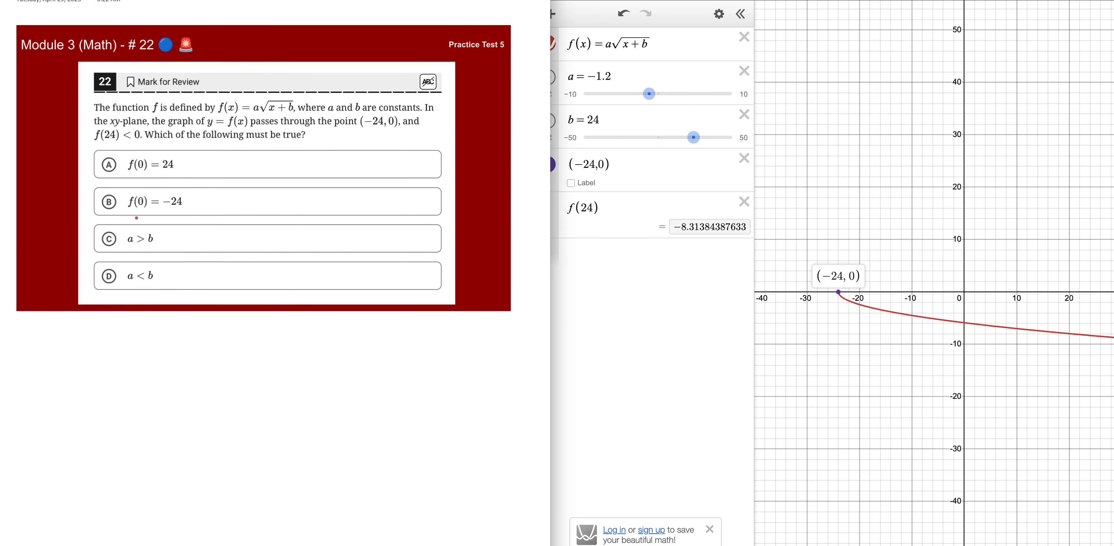
{"action": "mouse_move", "coordinate": [107, 265]}
{"action": "left_mouse_down"}
{"action": "mouse_move", "coordinate": [109, 296]}
{"action": "mouse_move", "coordinate": [156, 272]}
{"action": "mouse_move", "coordinate": [120, 267]}
{"action": "left_mouse_up"}
Step: Return to the graphing calculator and evaluate f(0) in a new expression below f(24)
{"action": "left_click", "coordinate": [595, 259]}
{"action": "left_click", "coordinate": [595, 253]}
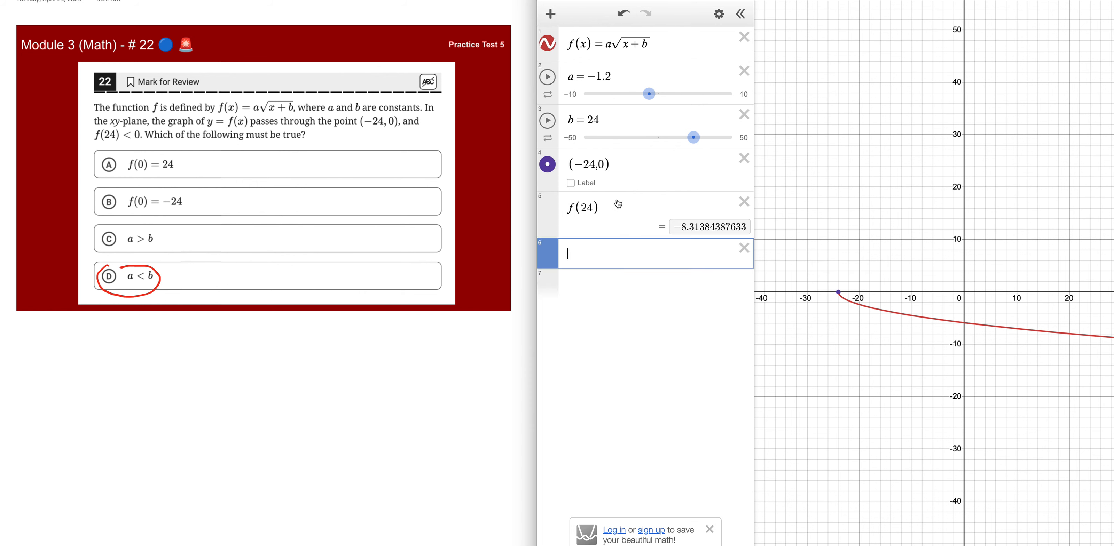
{"action": "type", "text": "f(0"}
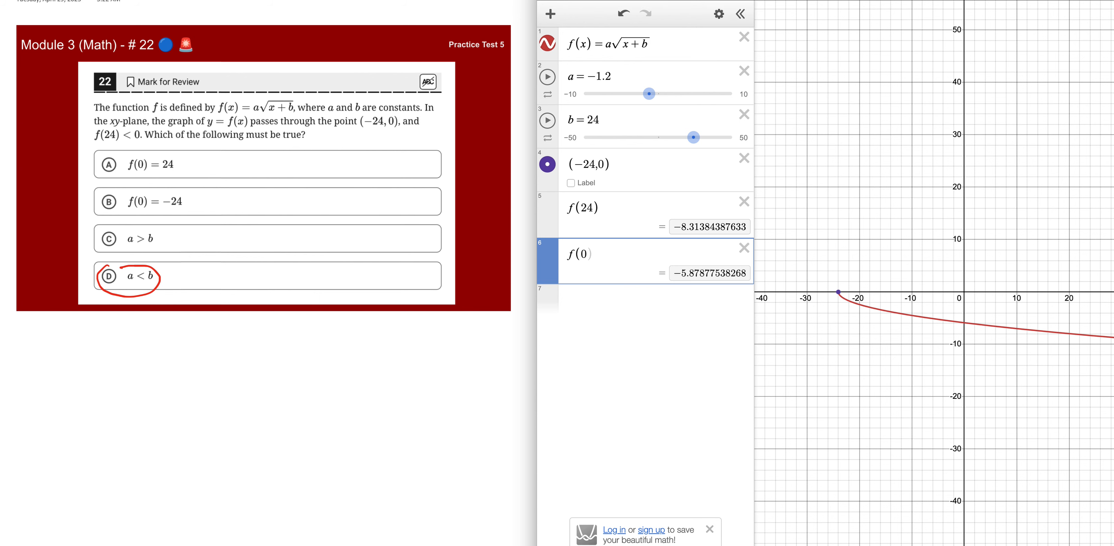
{"action": "type", "text": ")"}
Step: Switch to the notes and cross out answer choices A, B and C in red ink
{"action": "left_click", "coordinate": [117, 165]}
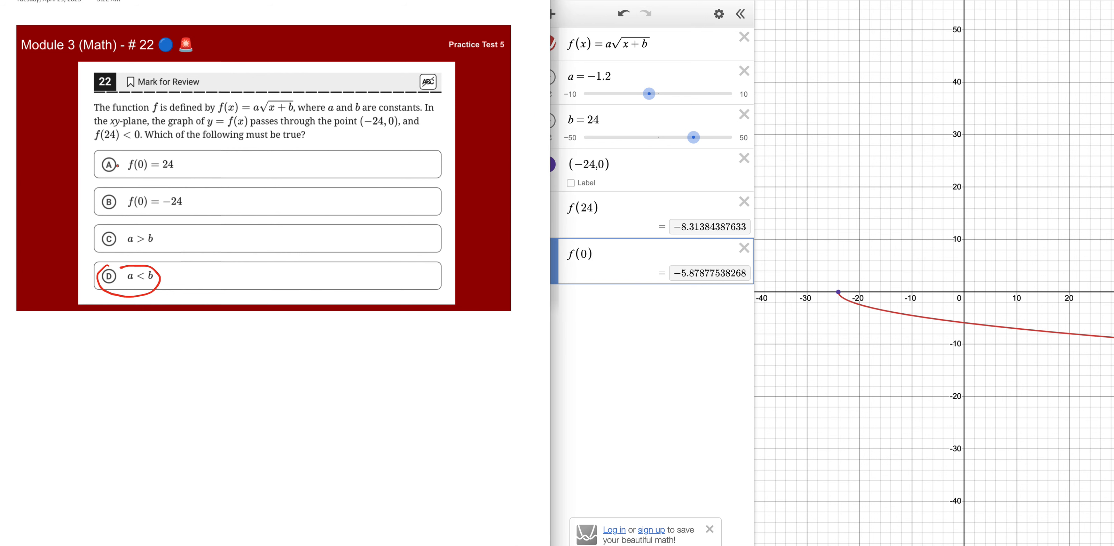
{"action": "left_click_drag", "start_coordinate": [93, 177], "coordinate": [123, 152]}
{"action": "left_click_drag", "start_coordinate": [92, 214], "coordinate": [120, 191]}
{"action": "left_click", "coordinate": [241, 217]}
{"action": "left_click_drag", "start_coordinate": [99, 244], "coordinate": [137, 225]}
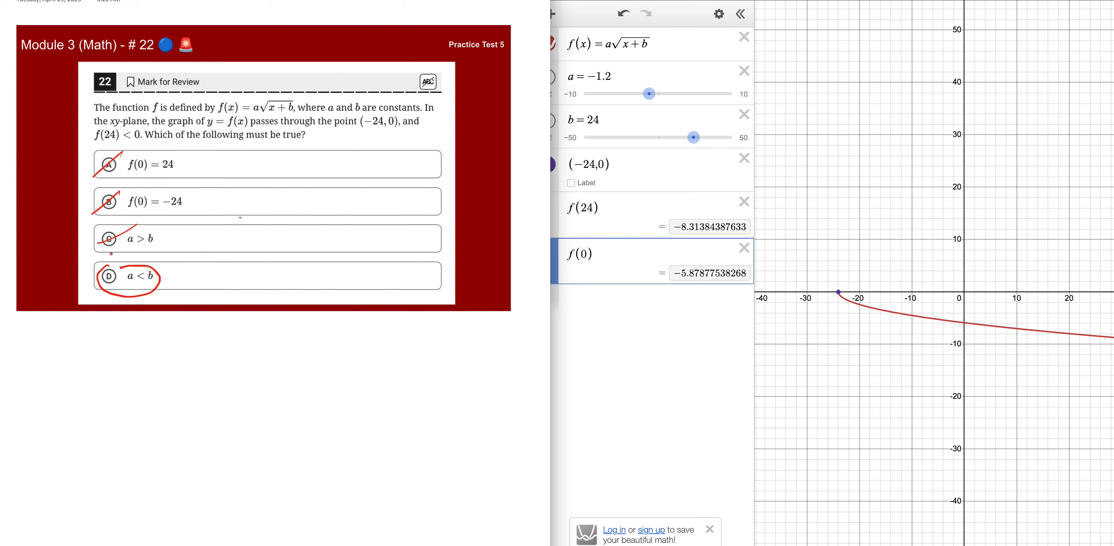